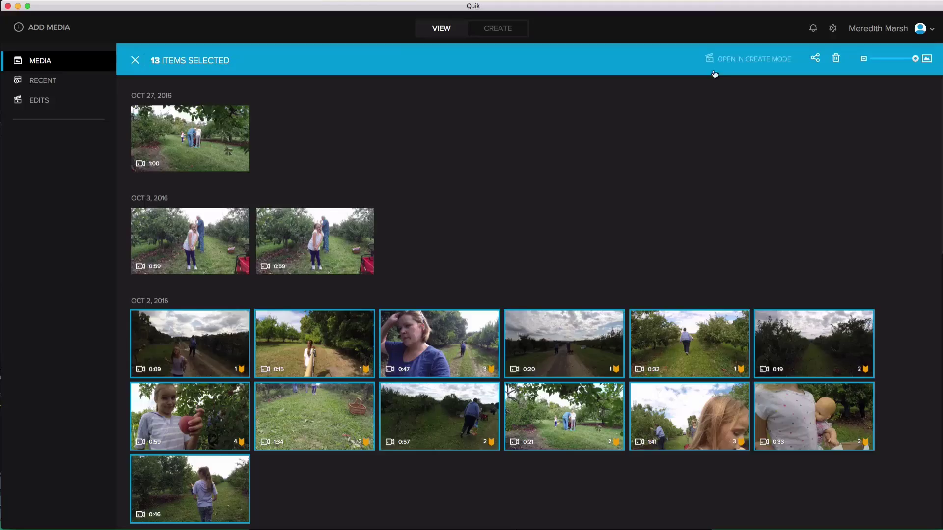
Scroll the media library down to the Oct 2, 2016 apple-picking clips.
scroll(475, 209, "down", 3)
Open the selected clips in Create mode and add three highlight moments from the first video.
left_click(708, 58)
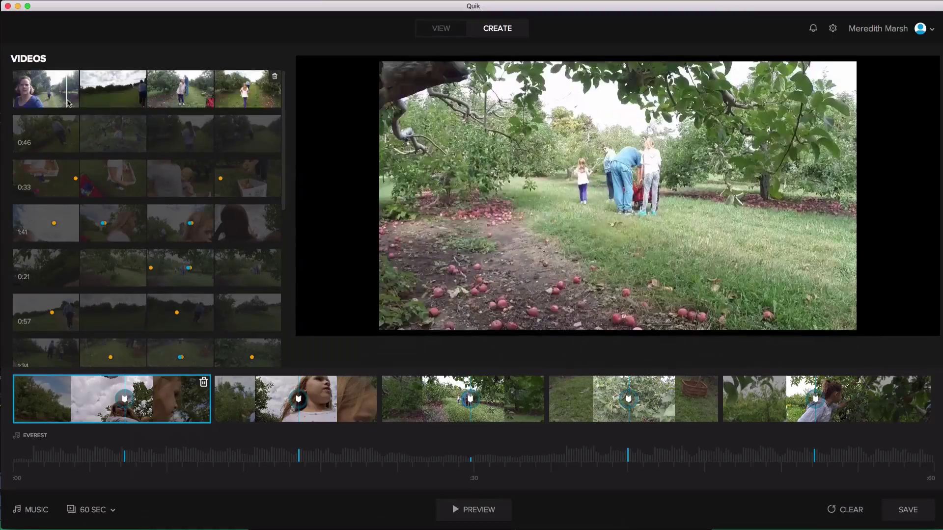
left_click(56, 102)
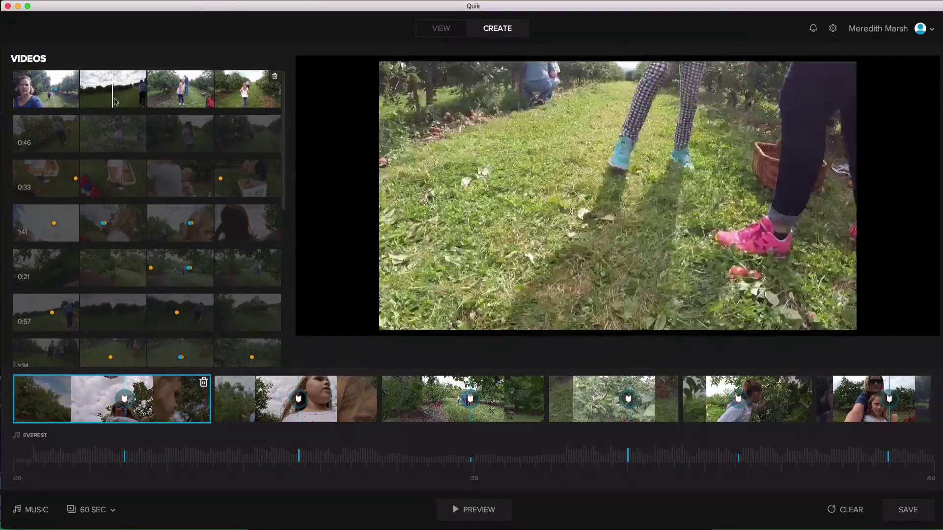
left_click(107, 103)
left_click(150, 102)
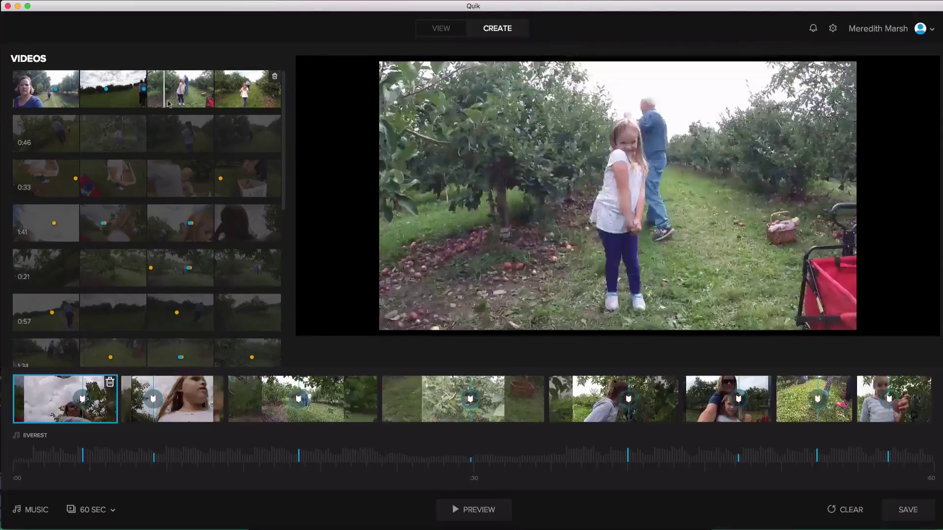
left_click(176, 102)
left_click(204, 103)
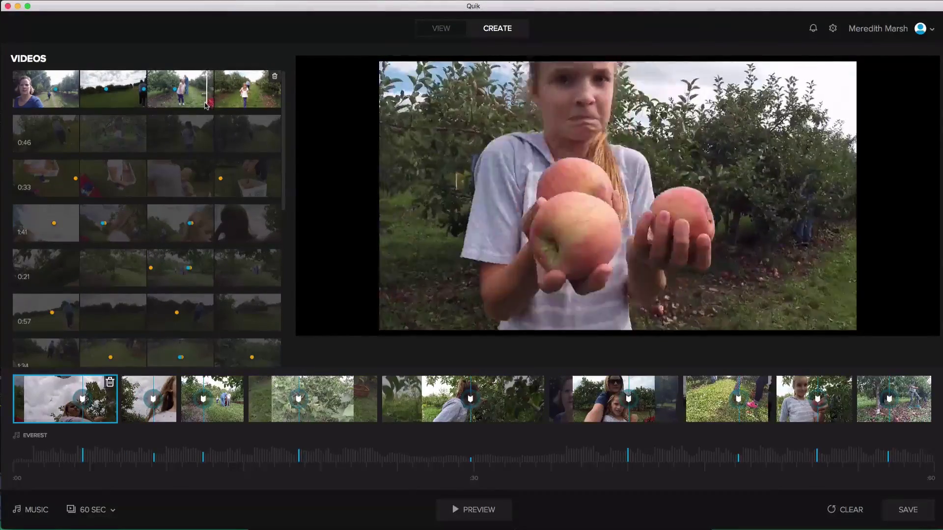
left_click(232, 103)
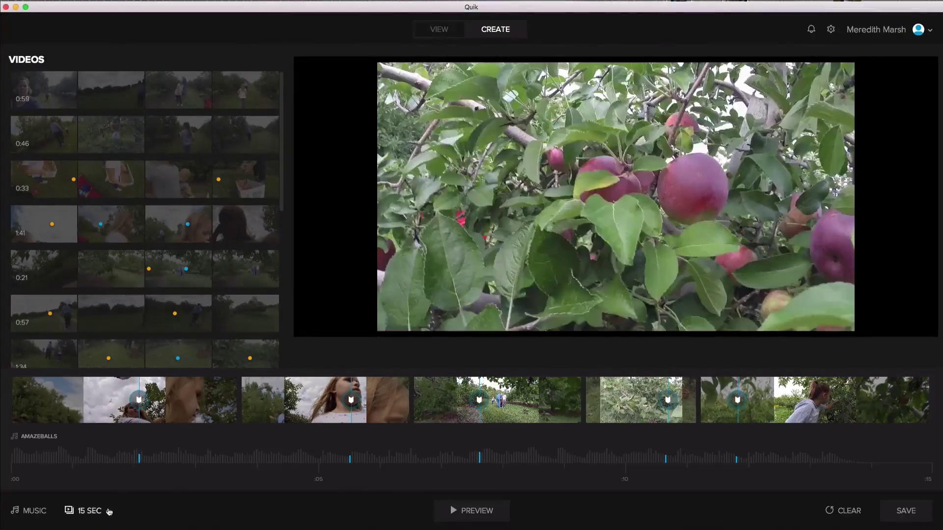
Open the duration options to change the 15-second edit to 60 seconds.
left_click(109, 512)
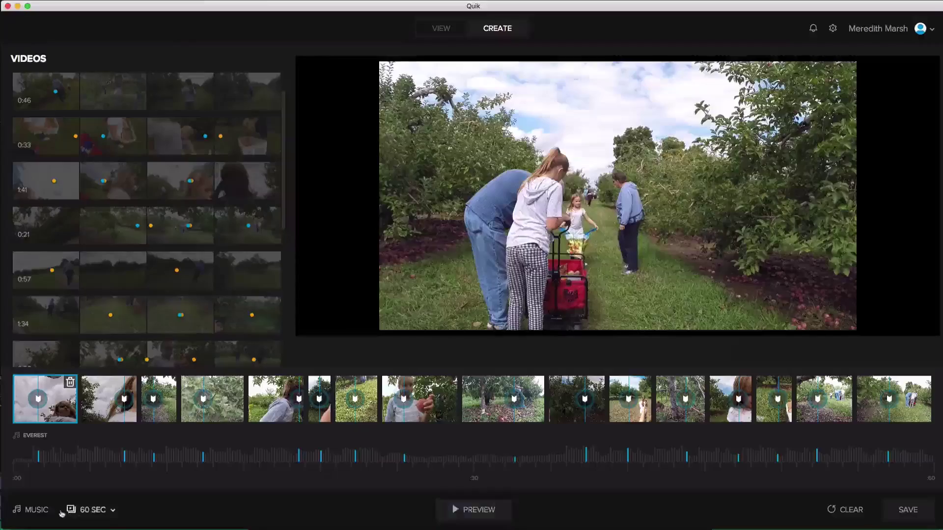
Show the soundtrack list and preview A Tick of Time, Above and Below, and Ain't No Way.
left_click(38, 510)
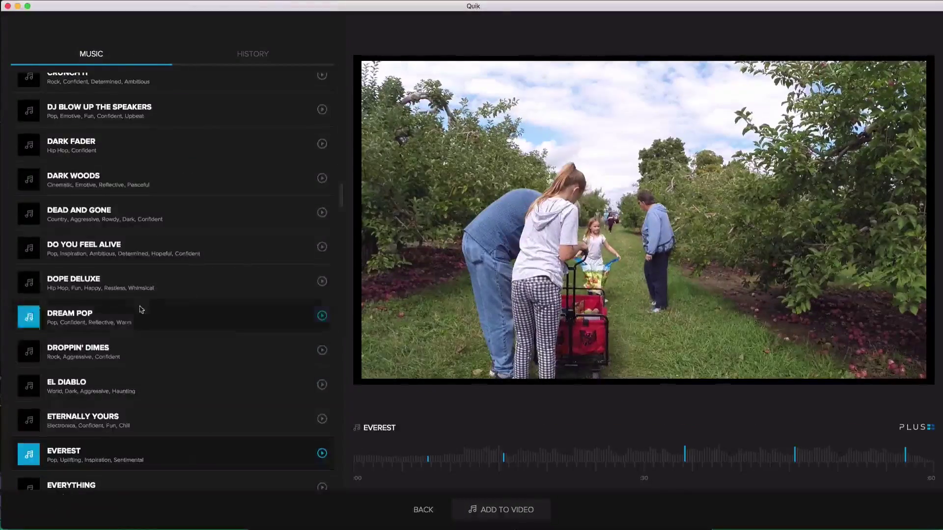
scroll(142, 307, "up", 10)
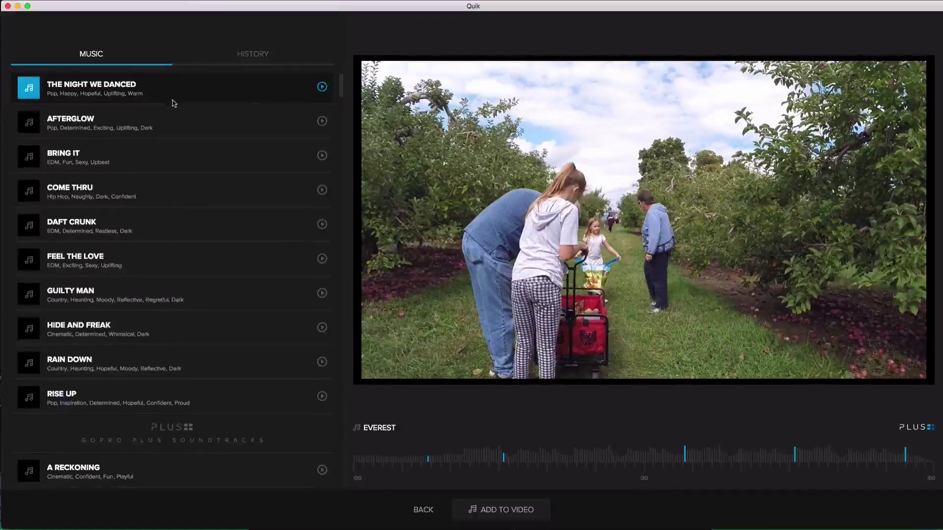
scroll(246, 197, "down", 7)
left_click(322, 187)
left_click(322, 291)
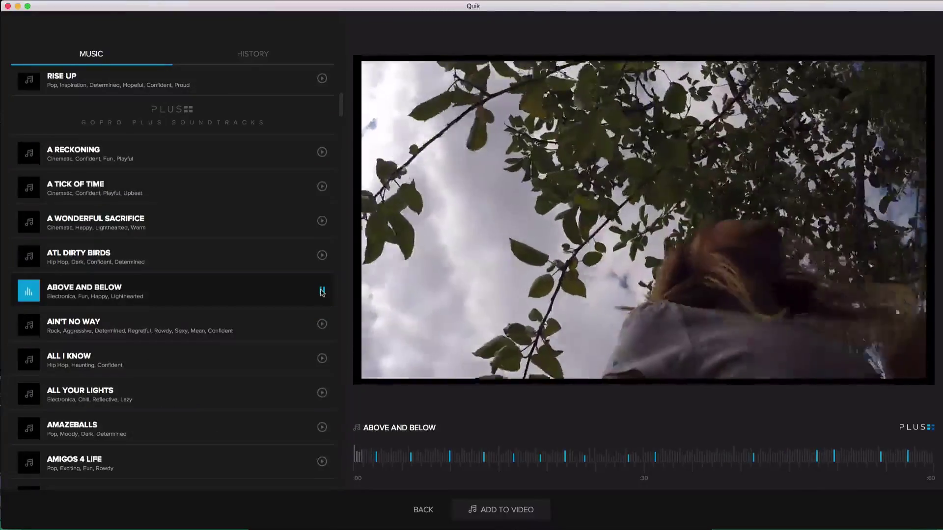
left_click(322, 324)
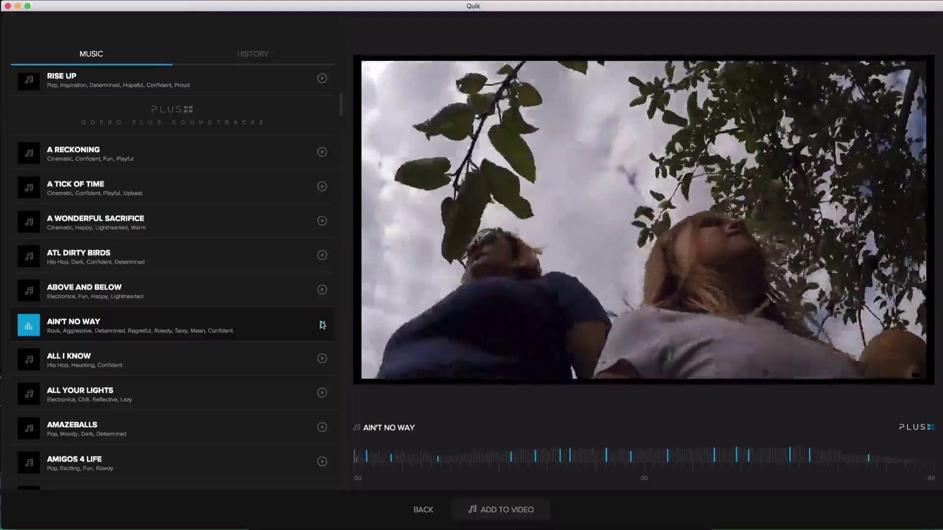
left_click(322, 358)
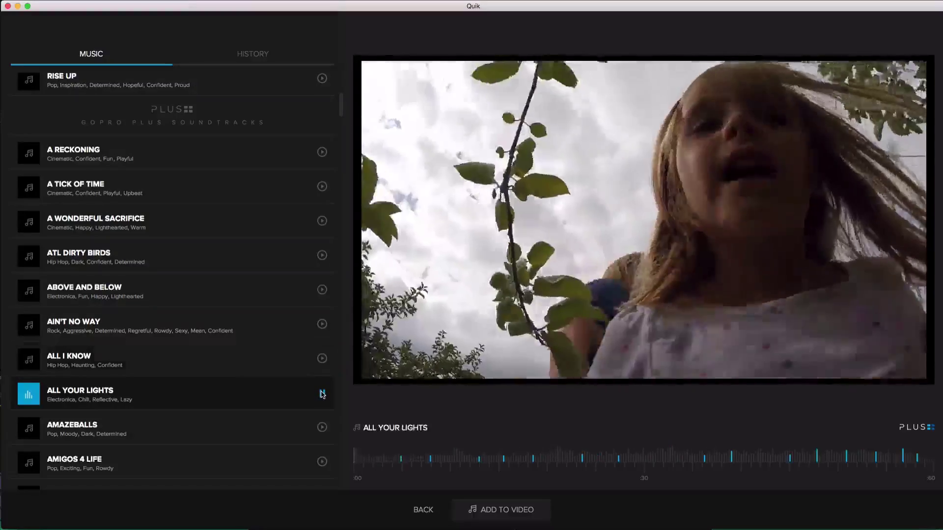
Preview Amazeballs, add it as the video's soundtrack, and play the edited video.
left_click(323, 427)
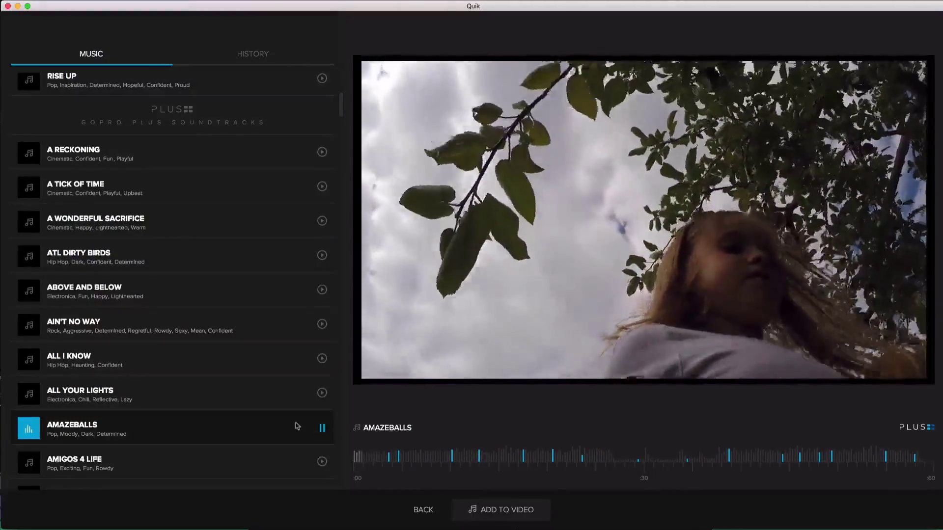
scroll(297, 426, "down", 5)
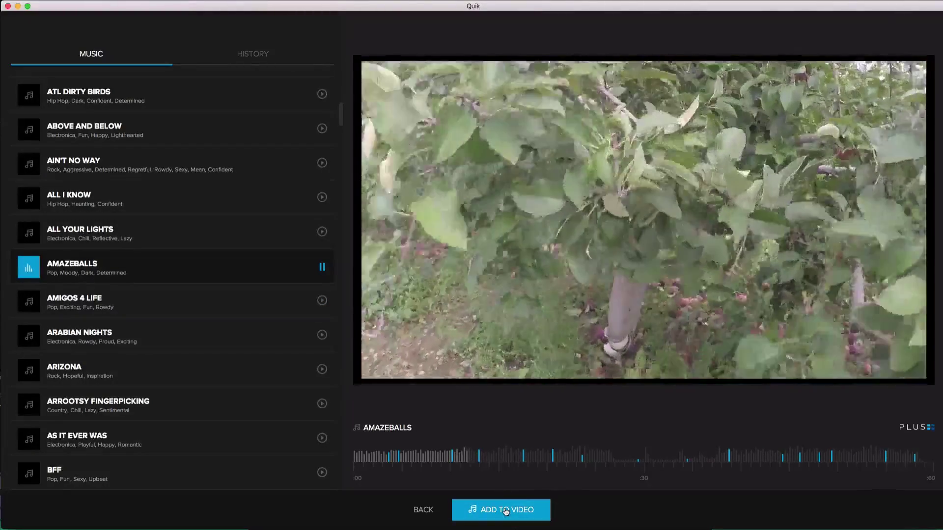
left_click(506, 511)
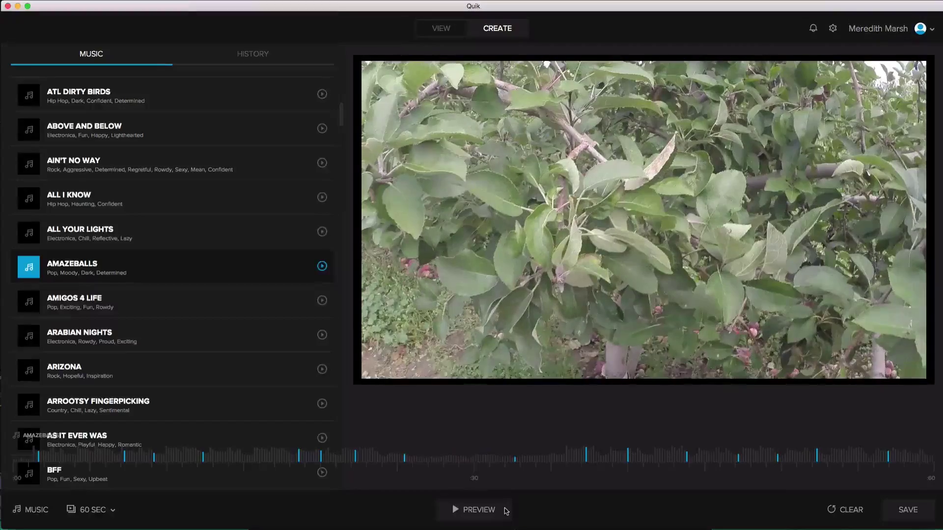
left_click(504, 506)
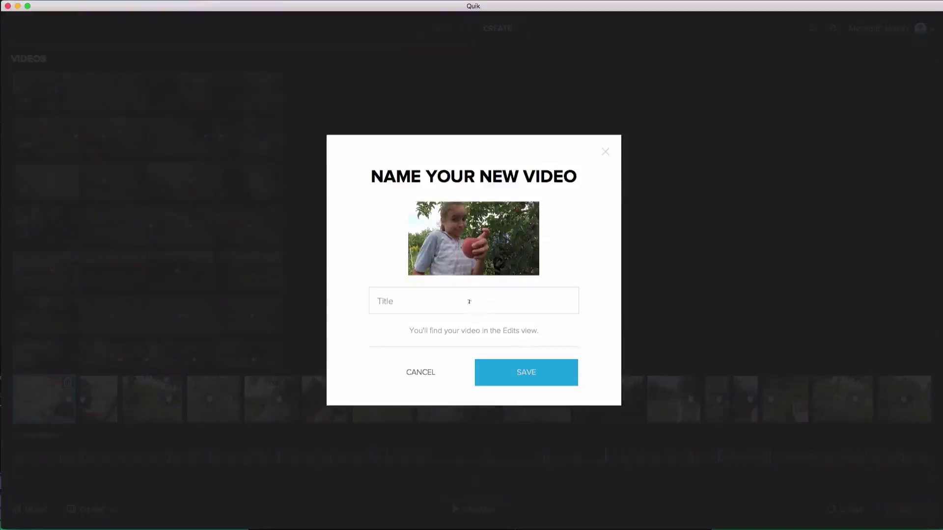
Save the video as 'Apple Picking', import it into GoPro Studio, and load it for editing.
type("Apple")
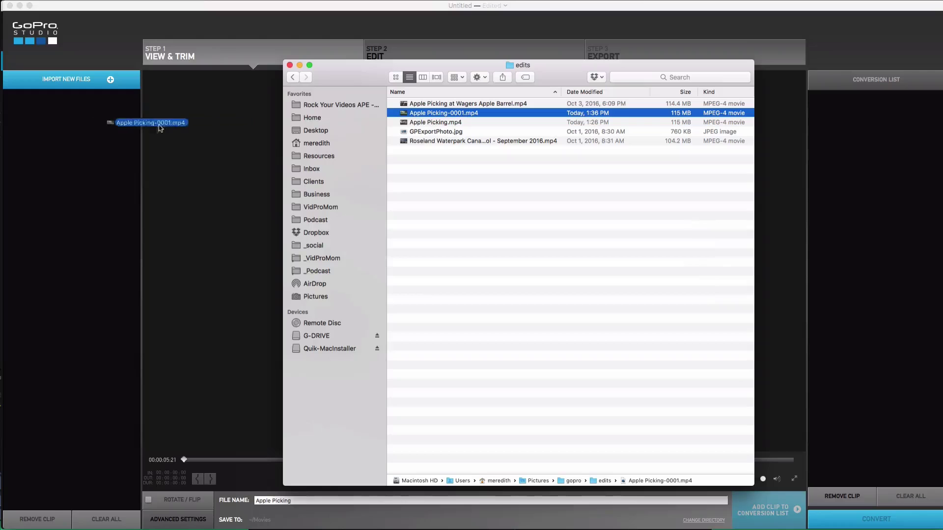
left_click_drag(118, 122, 79, 147)
left_click(43, 108)
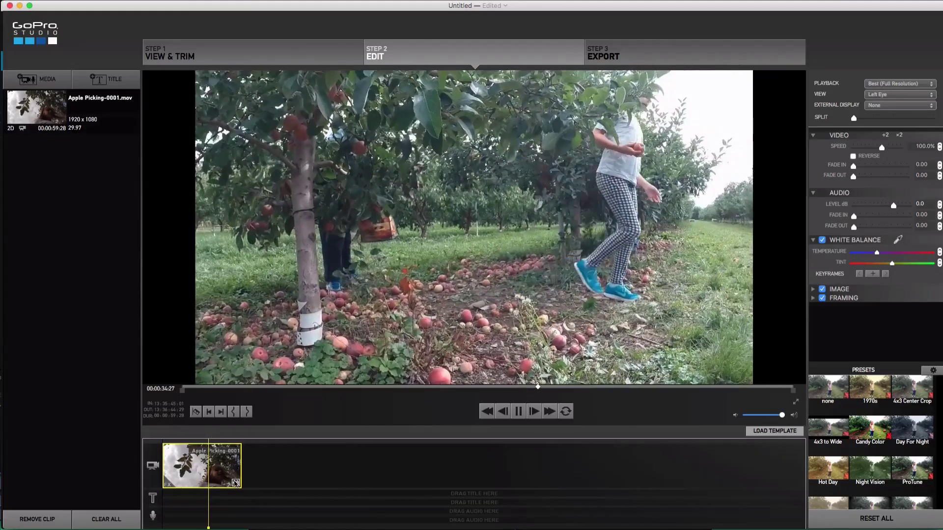
Import HOUSE.wav into the media list and place it on the audio track.
left_click_drag(457, 110, 180, 512)
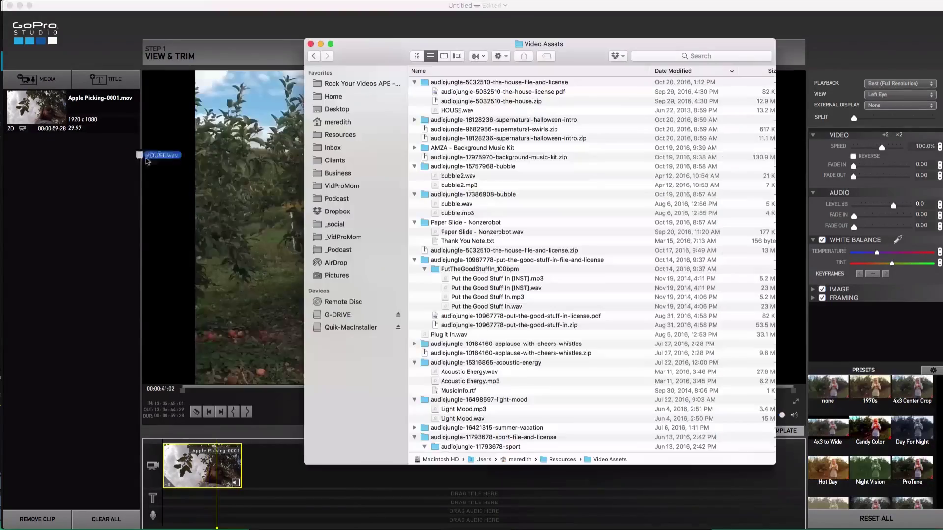
left_click(54, 157)
left_click(518, 411)
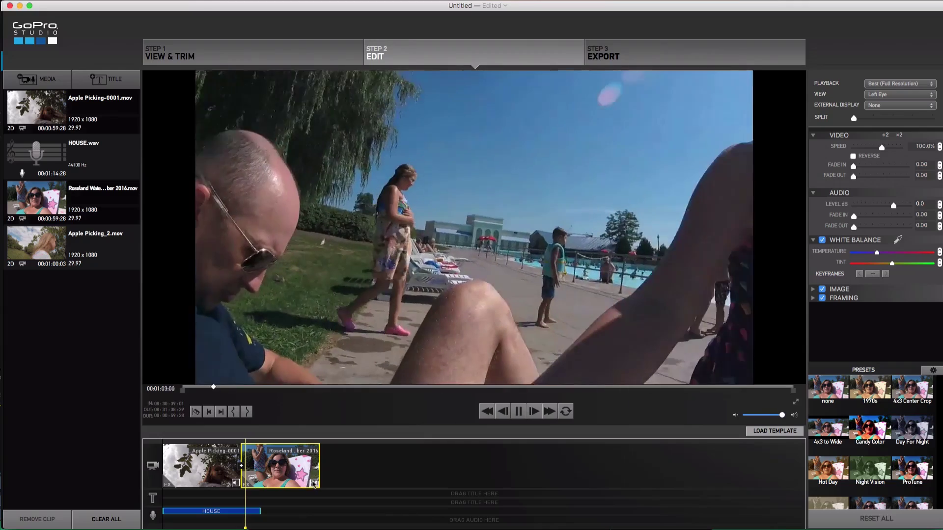
Add the Roseland clip after Apple Picking-0001 and play the timeline from its start.
left_click(314, 484)
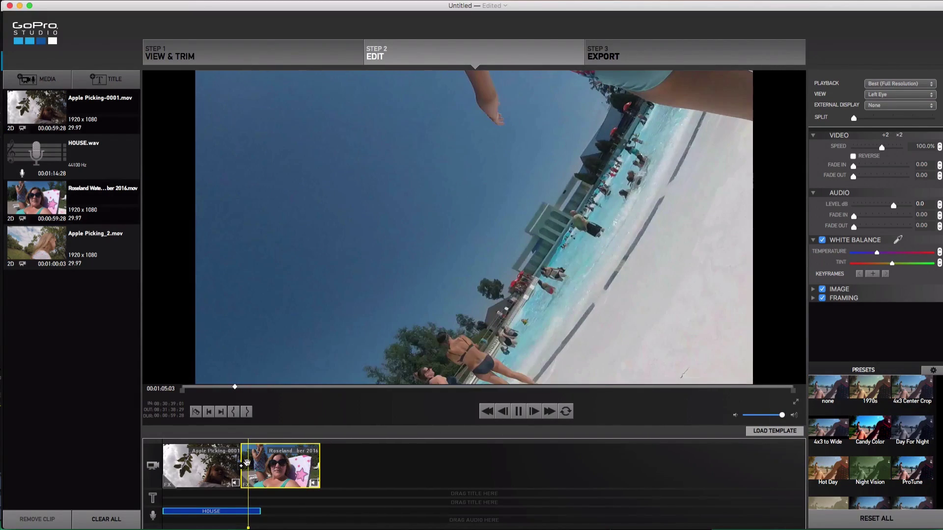
left_click(247, 463)
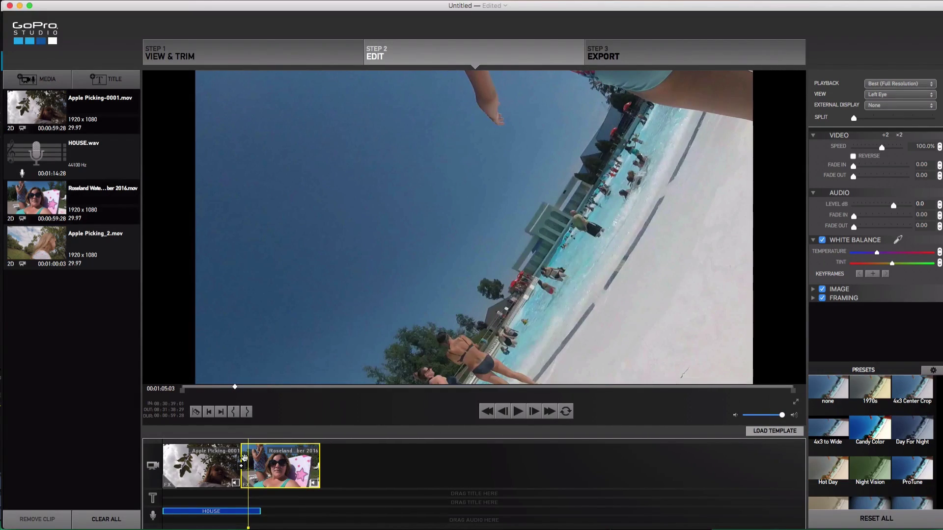
left_click(232, 412)
key("space")
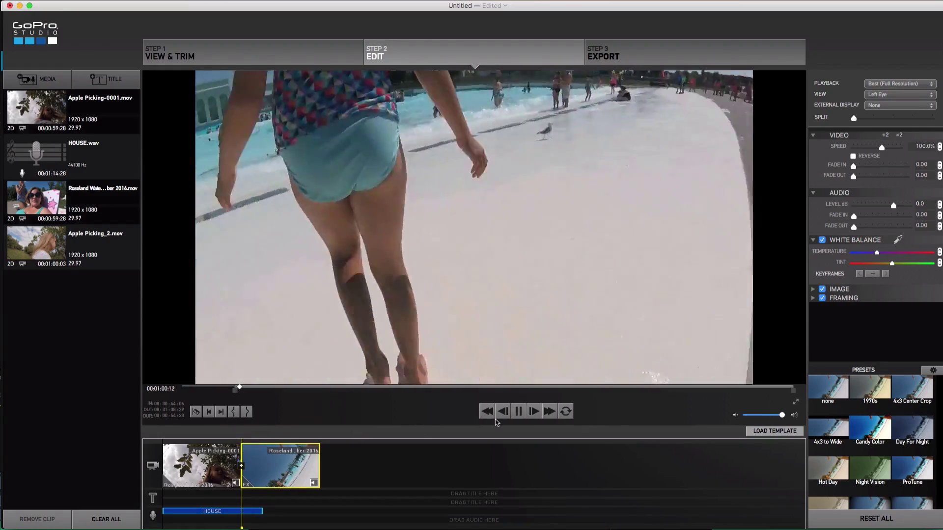